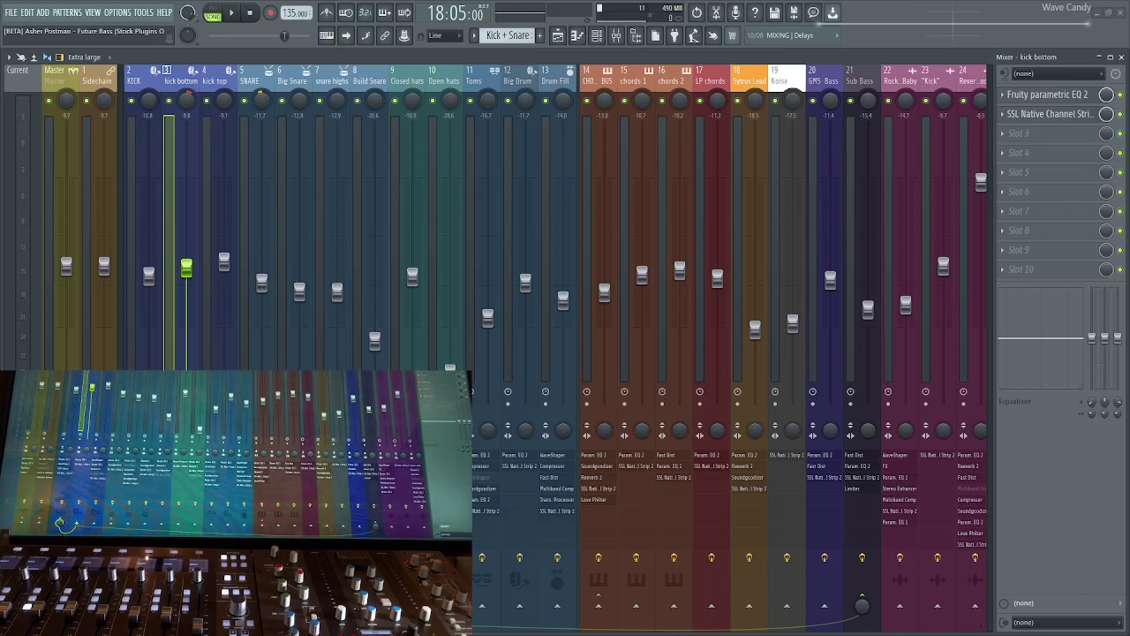
- Lower the kick top fader and raise the snare and Build Snare faders
mouse_move(224, 261)
left_mouse_down()
mouse_move(224, 287)
mouse_move(240, 168)
mouse_move(255, 328)
mouse_move(256, 200)
left_mouse_up()
mouse_move(296, 288)
left_mouse_down()
mouse_move(295, 159)
mouse_move(299, 297)
mouse_move(332, 328)
mouse_move(336, 358)
mouse_move(334, 177)
mouse_move(330, 274)
left_mouse_up()
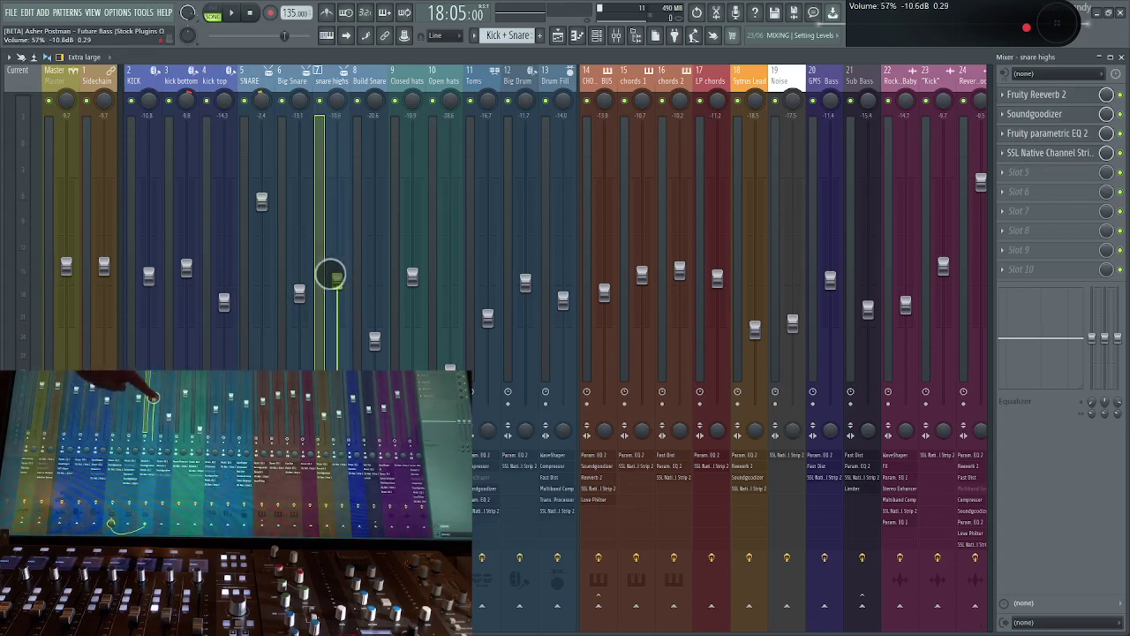
mouse_move(375, 339)
left_mouse_down()
mouse_move(371, 224)
mouse_move(371, 294)
left_mouse_up()
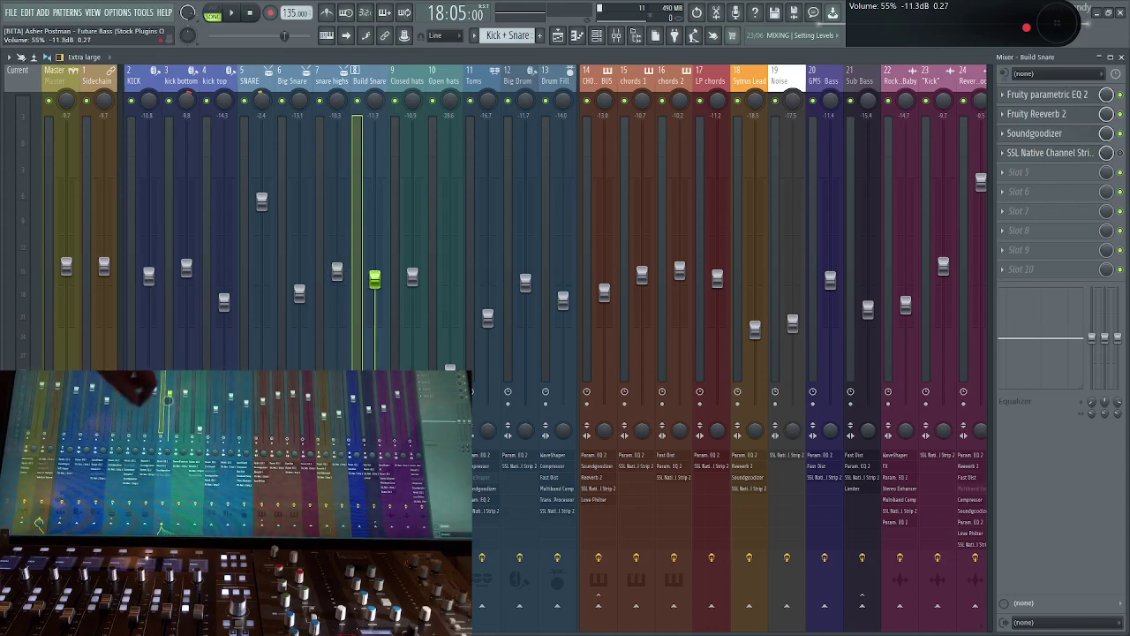
- Pan Big Snare slightly right, check its volume and adjust its stereo separation
mouse_move(299, 99)
left_mouse_down()
mouse_move(300, 147)
mouse_move(298, 68)
mouse_move(295, 108)
mouse_move(296, 91)
left_mouse_up()
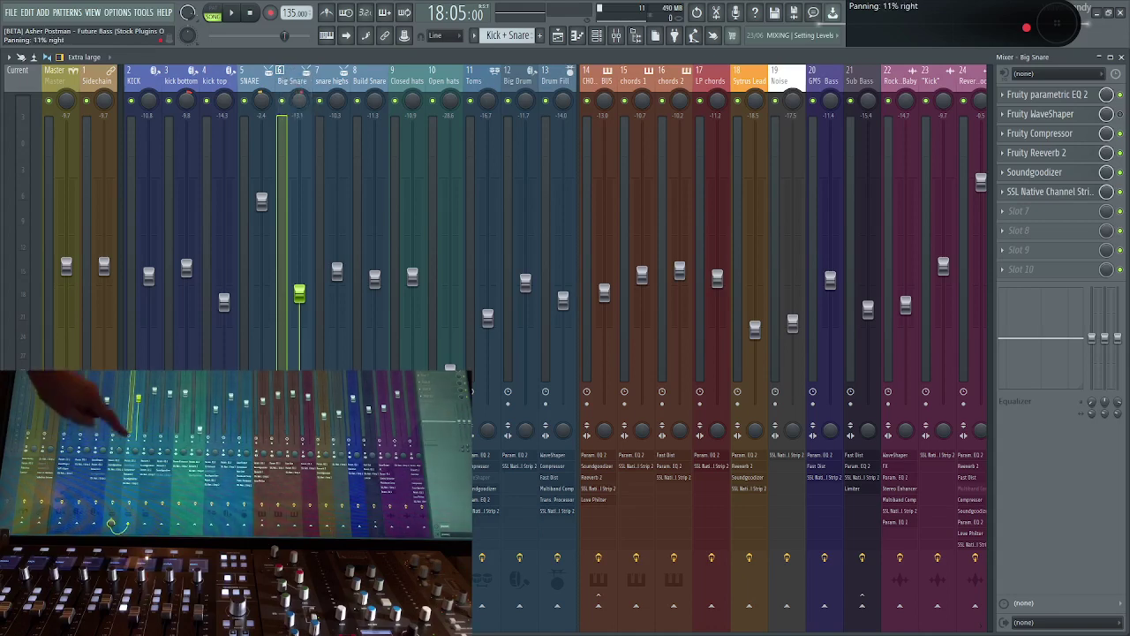
left_click(299, 293)
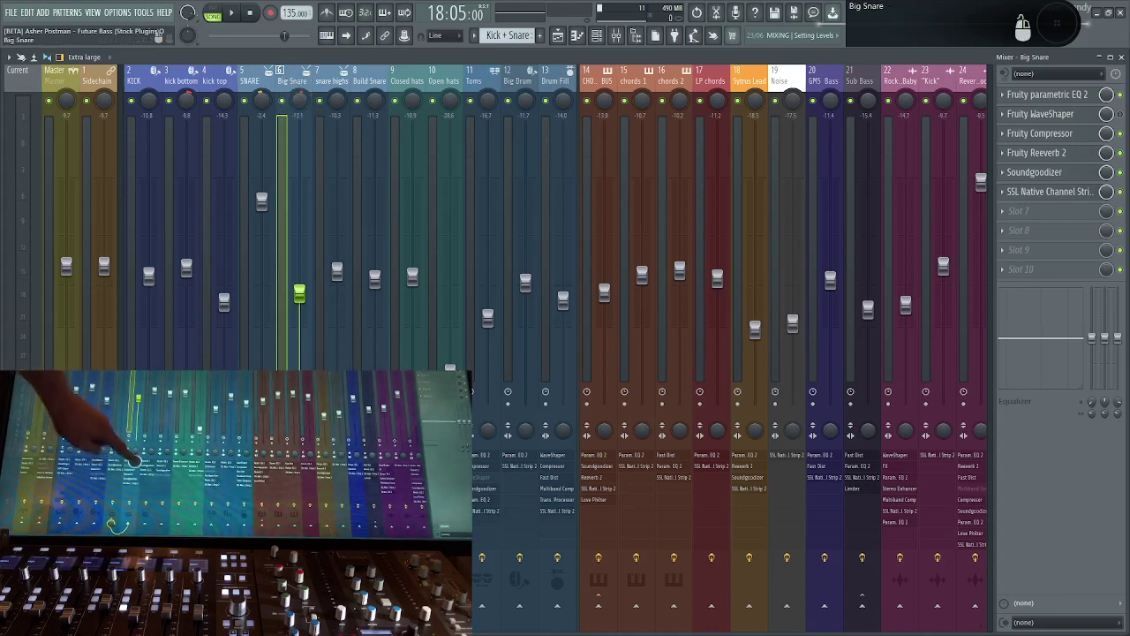
mouse_move(295, 364)
left_mouse_down()
mouse_move(295, 353)
mouse_move(295, 370)
left_mouse_up()
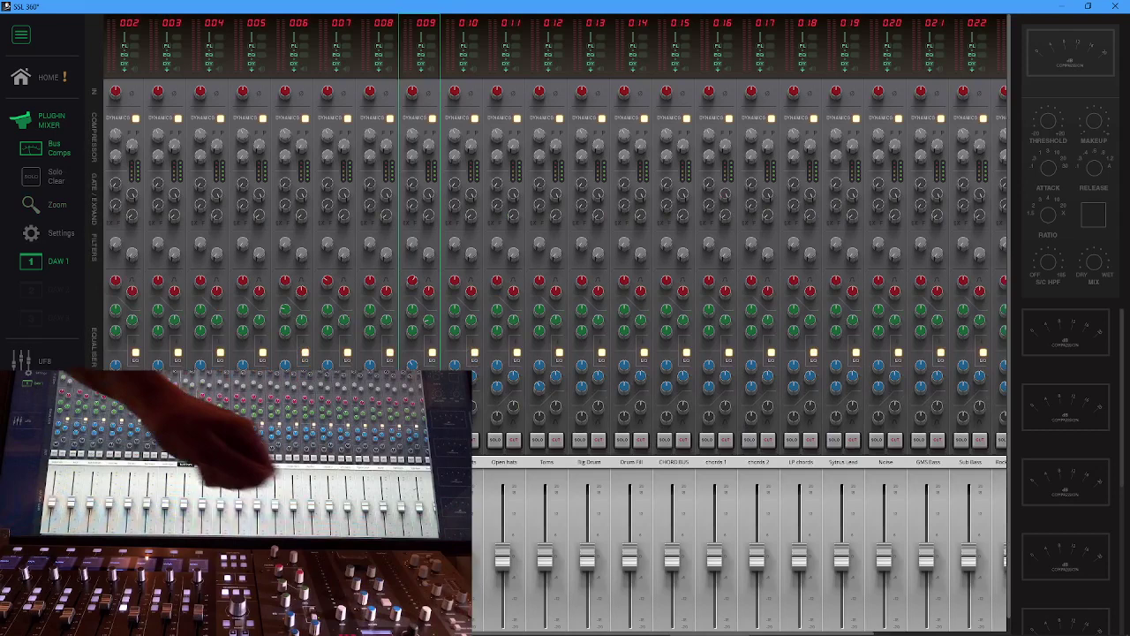
- Select strips 008 and 009 and show a knob value on strip 010
left_click(361, 242)
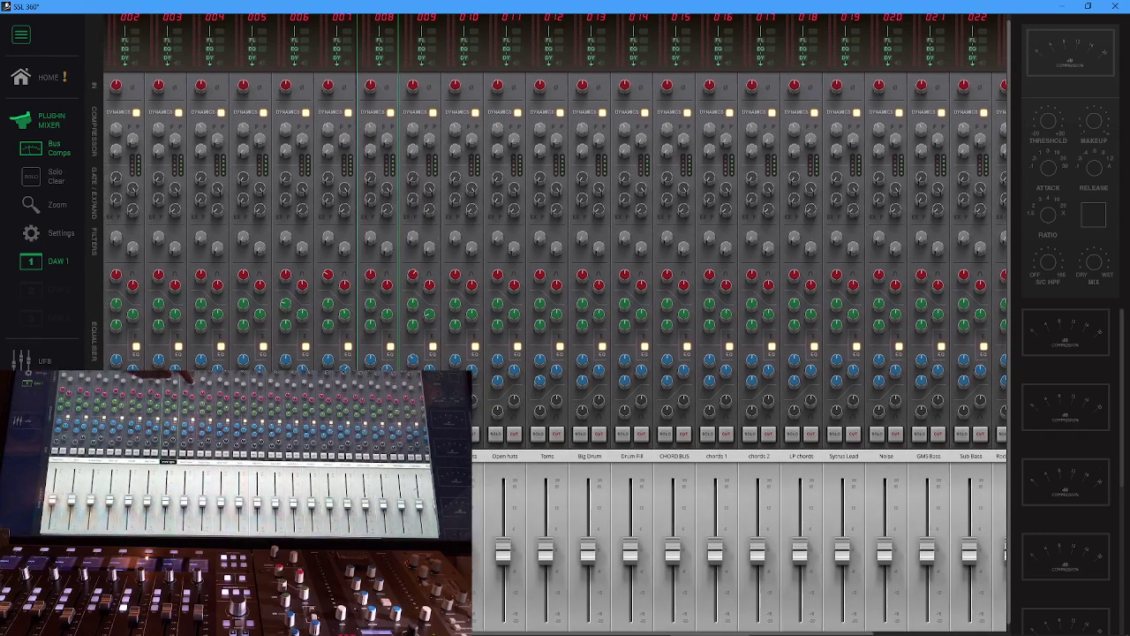
left_click(422, 241)
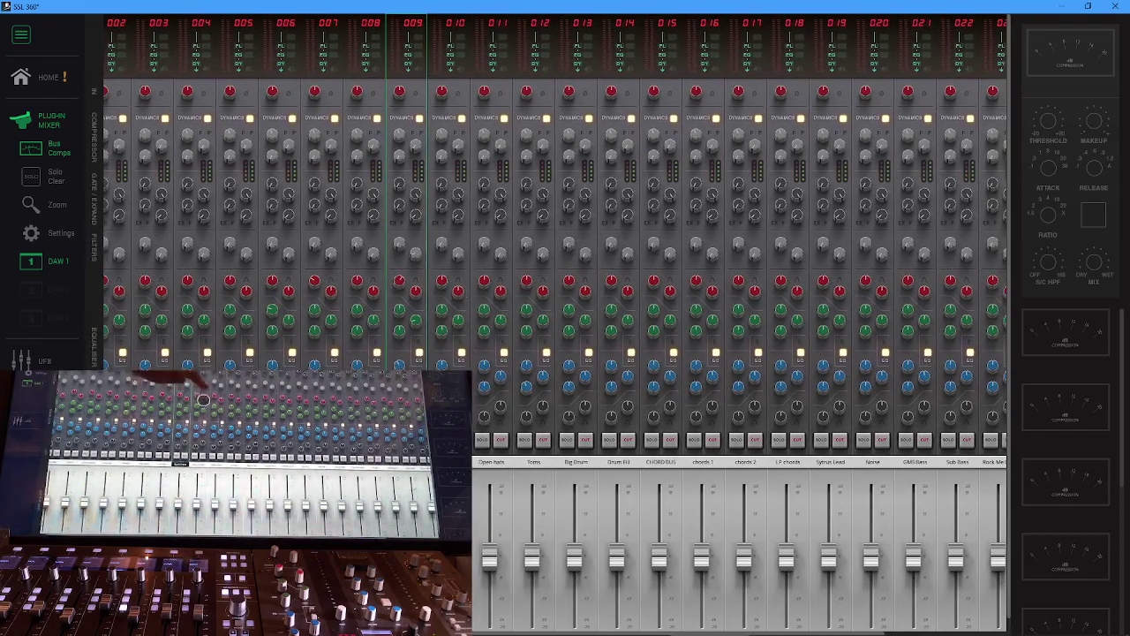
left_click(437, 239)
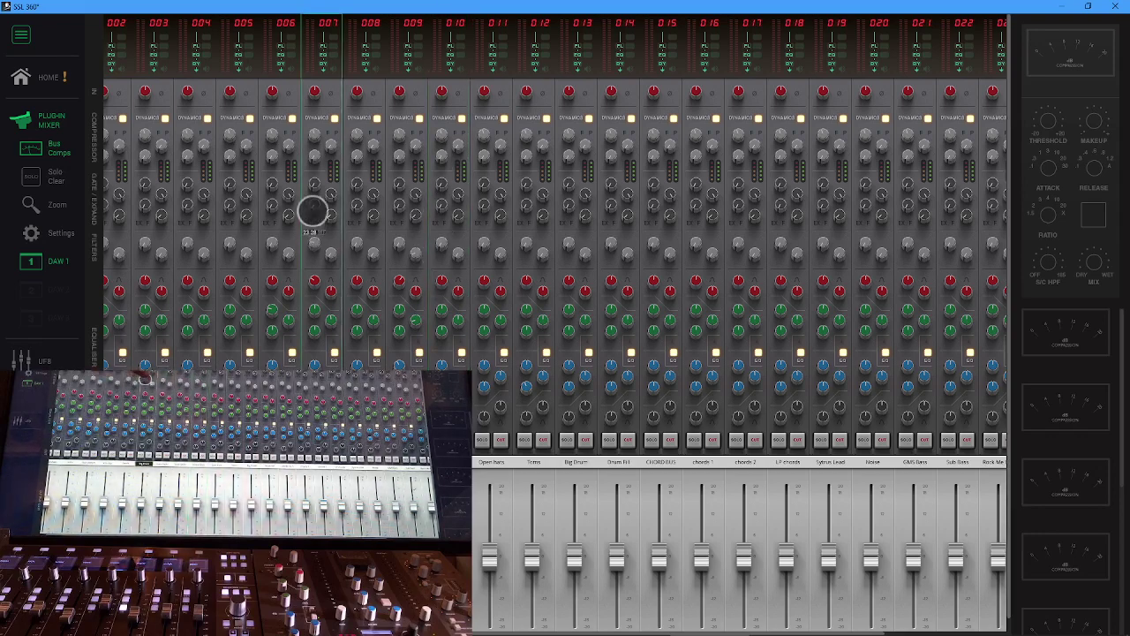
- Set a strip 007 knob to 30.00 and a strip 008 knob from 20.0 to 87.6
left_click_drag(310, 209, 313, 234)
left_click(360, 257)
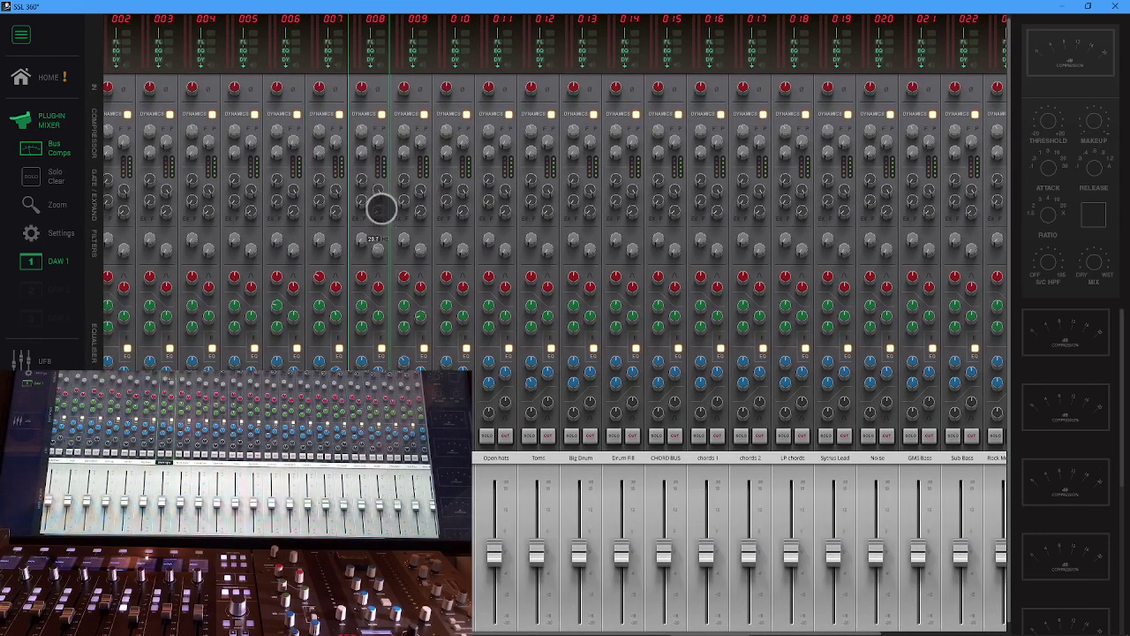
left_click_drag(376, 237, 376, 167)
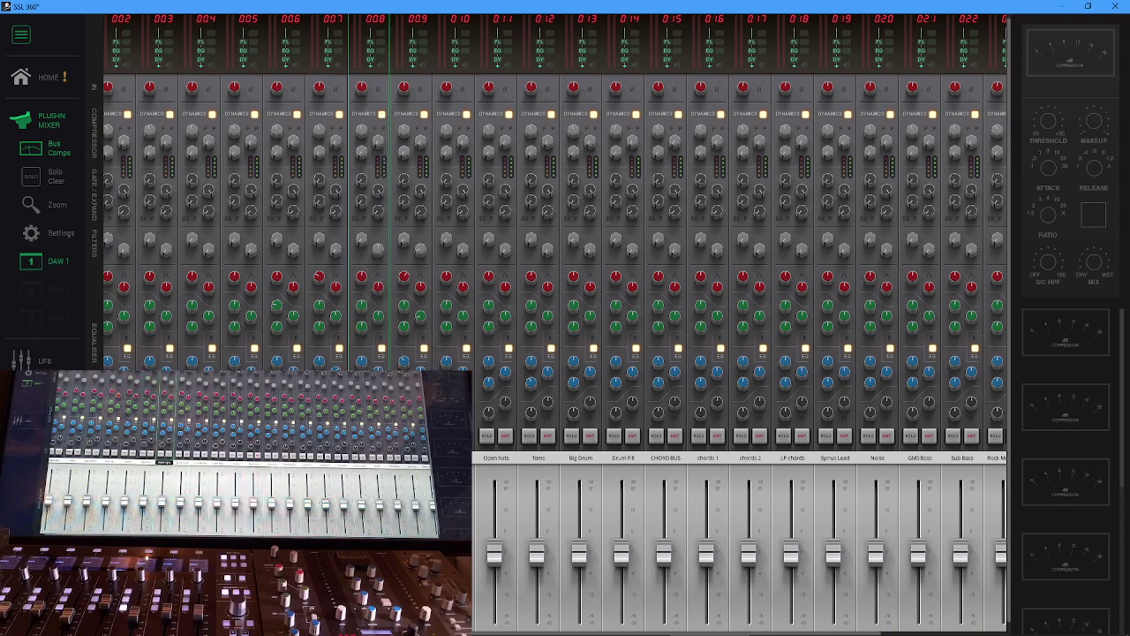
- Switch off dynamics on strips 008 and 007, then trim a strip 007 knob to -4.2 dB
left_click(381, 114)
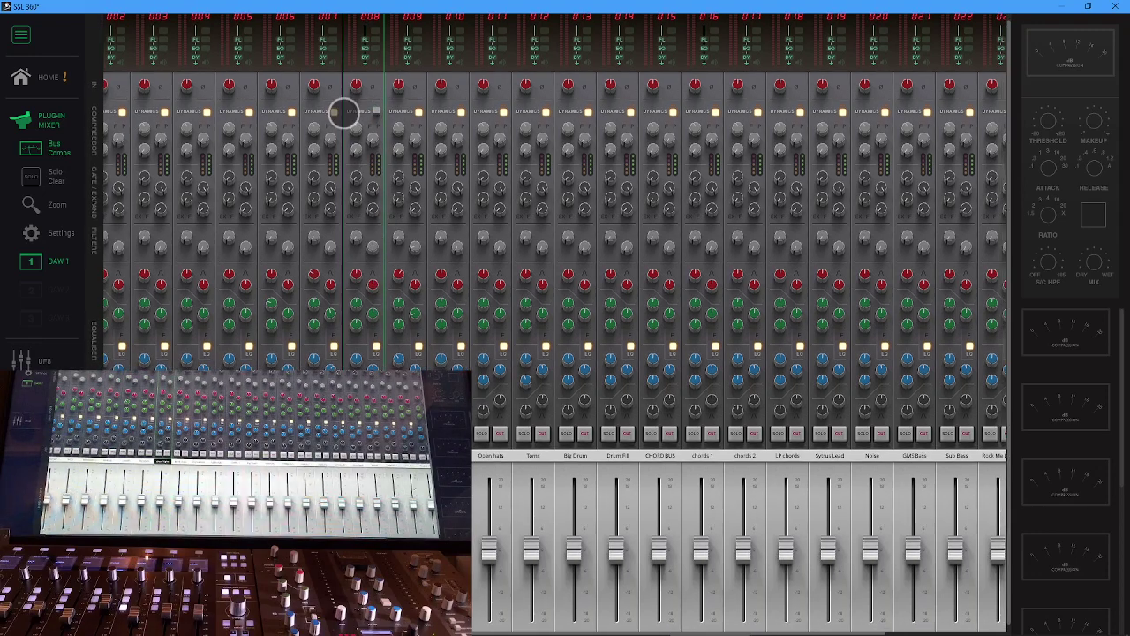
left_click(334, 112)
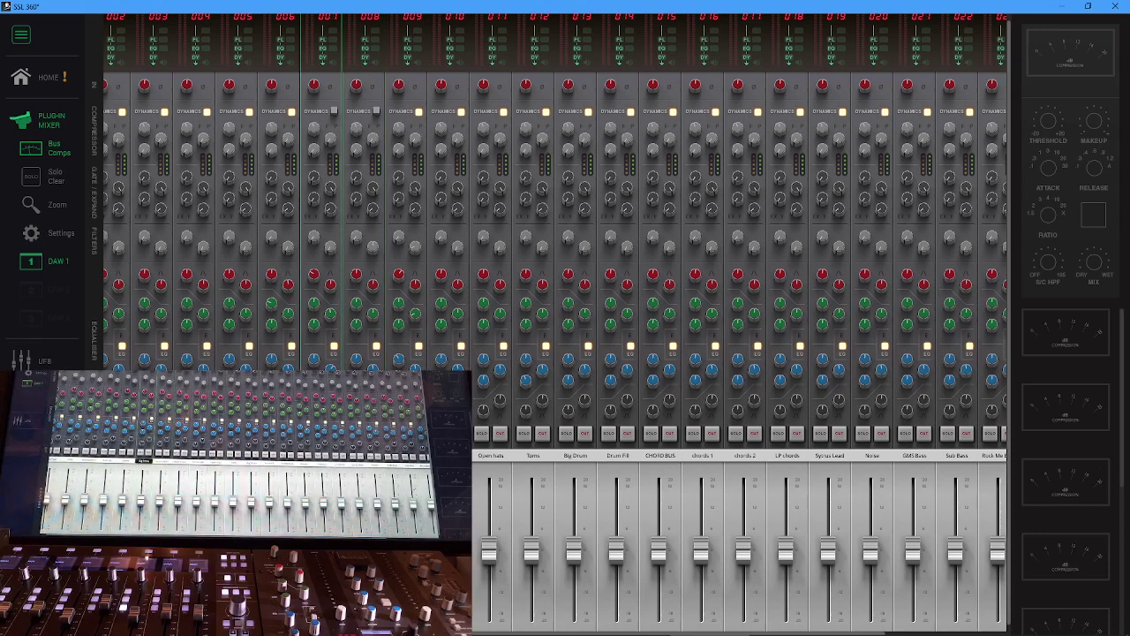
mouse_move(316, 106)
left_mouse_down()
mouse_move(318, 124)
mouse_move(312, 41)
mouse_move(316, 96)
left_mouse_up()
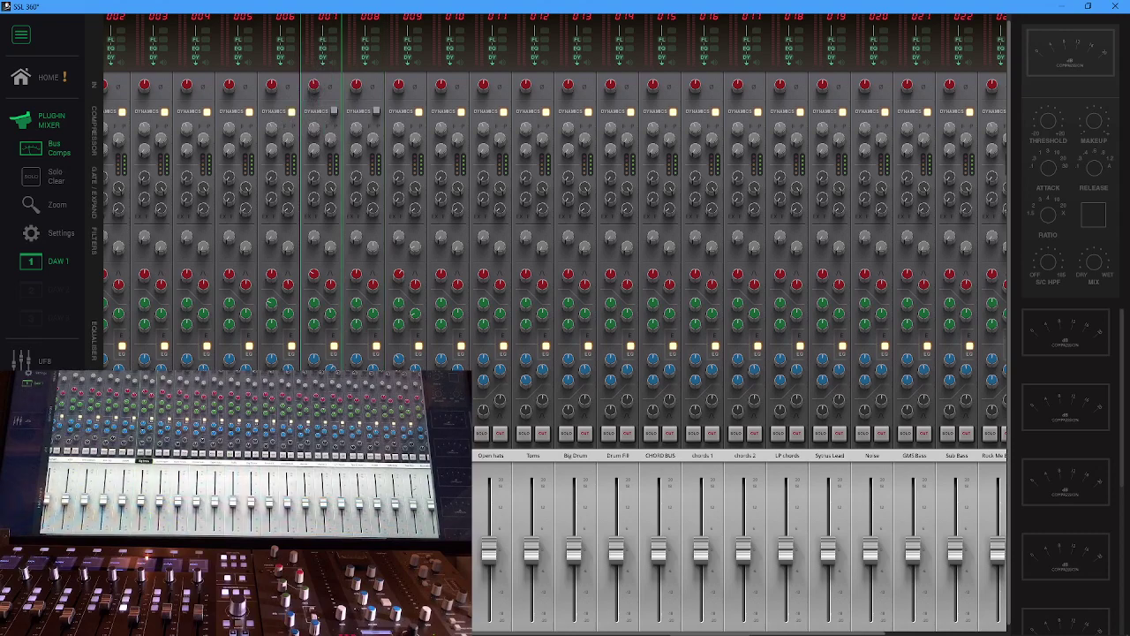